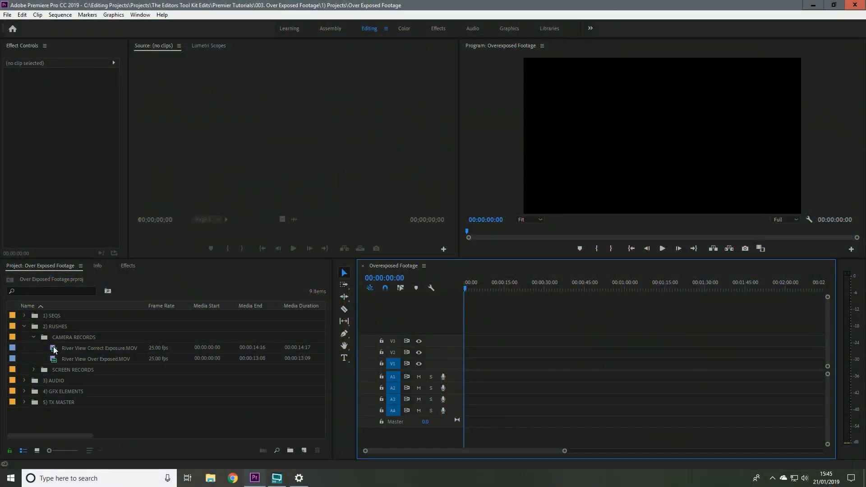
Preview River View Correct Exposure.MOV and River View Over Exposed.MOV in the Source monitor to compare their exposure.
{"action": "left_click_drag", "start_coordinate": [53, 346], "coordinate": [235, 169]}
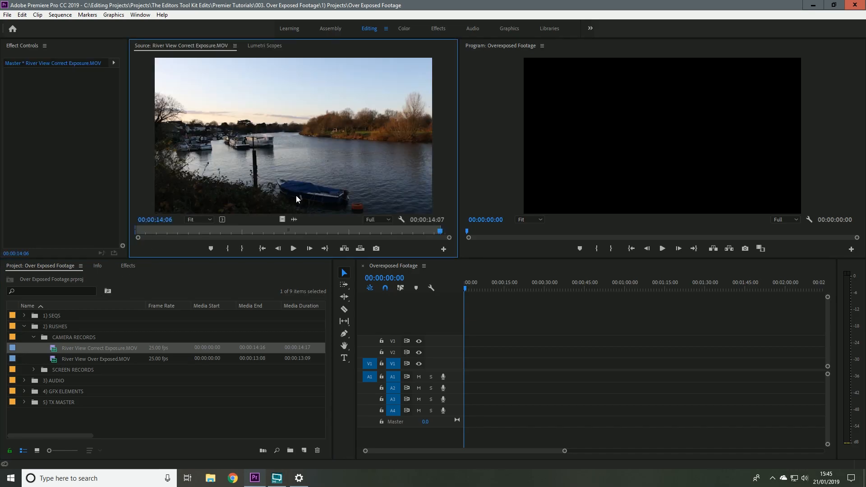
{"action": "left_click", "coordinate": [255, 232]}
{"action": "left_click_drag", "start_coordinate": [53, 359], "coordinate": [254, 177]}
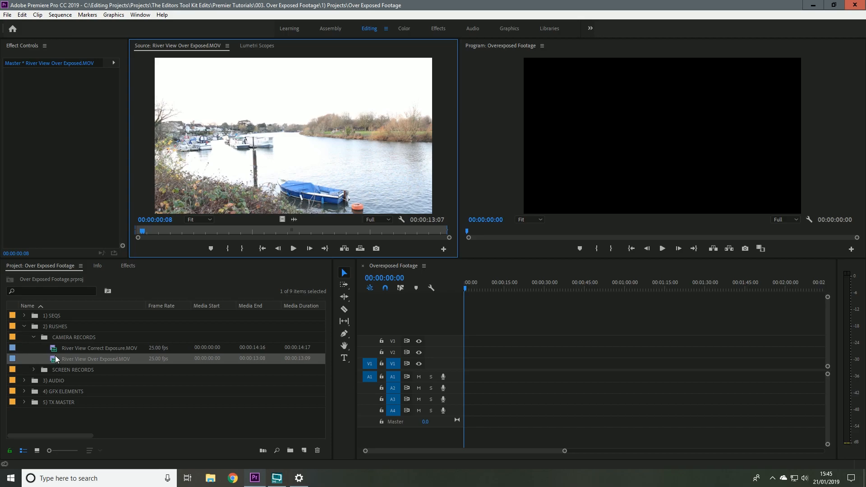
{"action": "left_click_drag", "start_coordinate": [55, 349], "coordinate": [312, 134]}
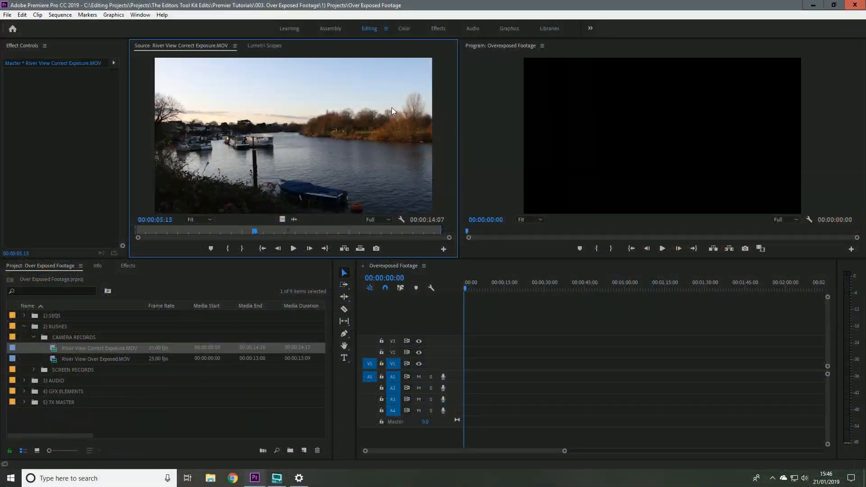
{"action": "double_click", "coordinate": [95, 358]}
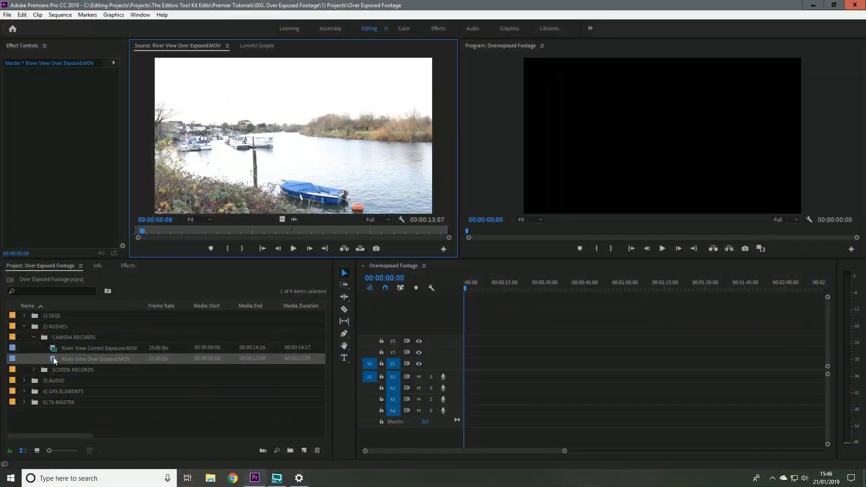
Place River View Over Exposed.MOV at the start of track V1, followed directly by River View Correct Exposure.MOV.
{"action": "left_click_drag", "start_coordinate": [53, 358], "coordinate": [468, 362]}
{"action": "left_click_drag", "start_coordinate": [55, 350], "coordinate": [505, 374]}
Examine the Lumetri Scopes histogram for the overexposed clip and for the correctly exposed clip in the sequence.
{"action": "left_click", "coordinate": [261, 50]}
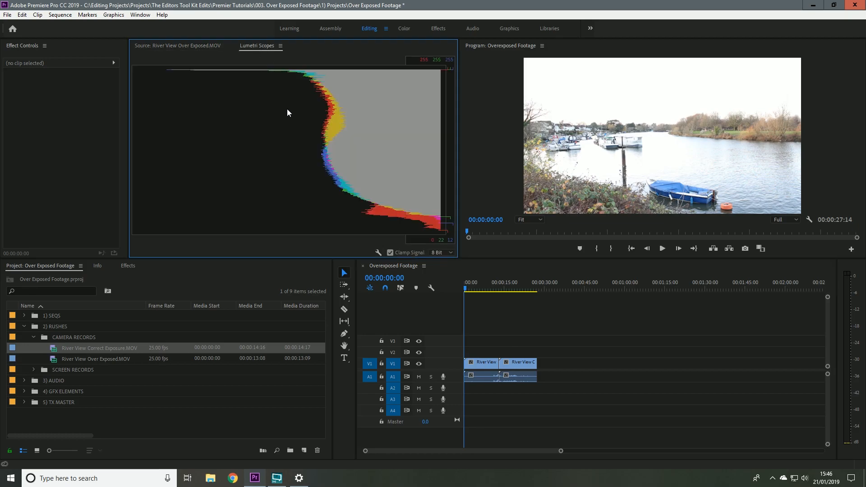
{"action": "left_click", "coordinate": [140, 15]}
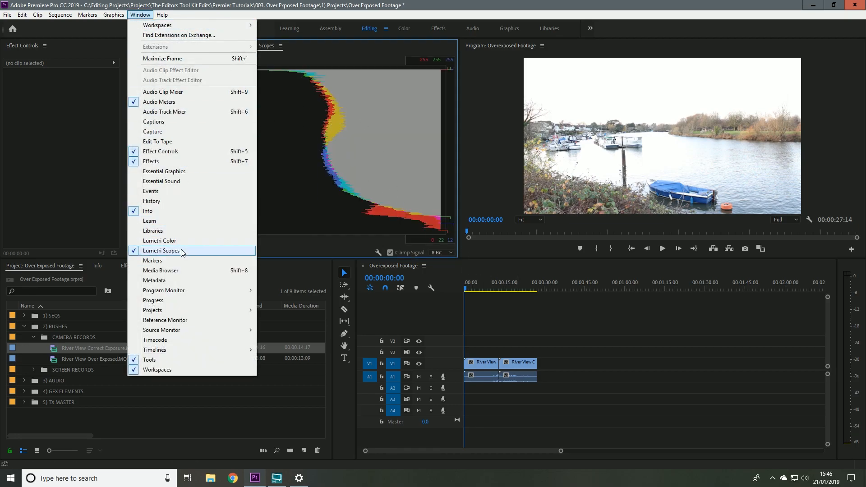
{"action": "left_click", "coordinate": [332, 177]}
{"action": "right_click", "coordinate": [299, 128]}
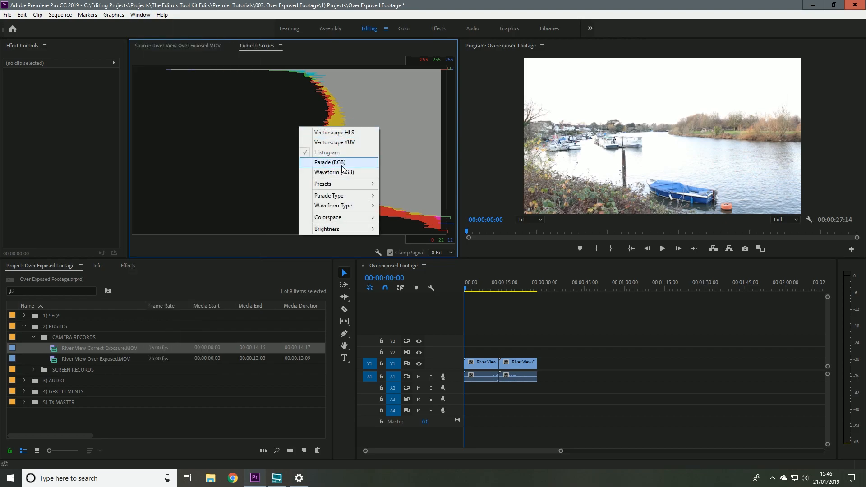
{"action": "mouse_move", "coordinate": [357, 184]}
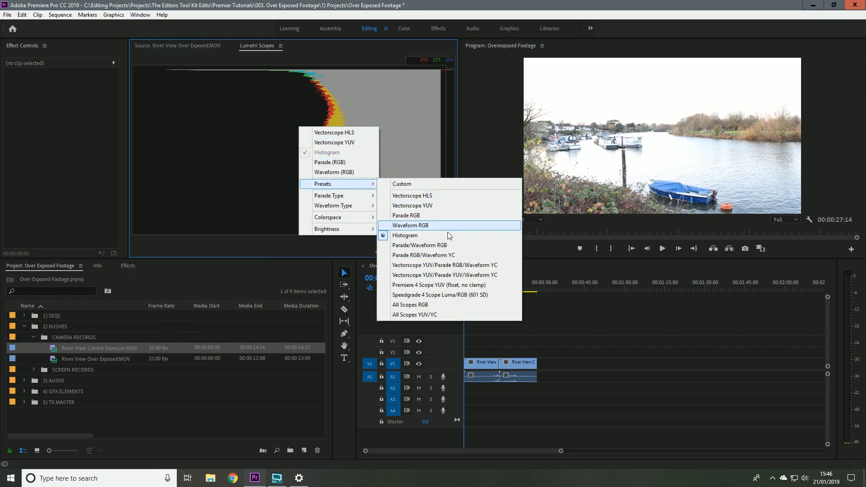
{"action": "left_click", "coordinate": [335, 99]}
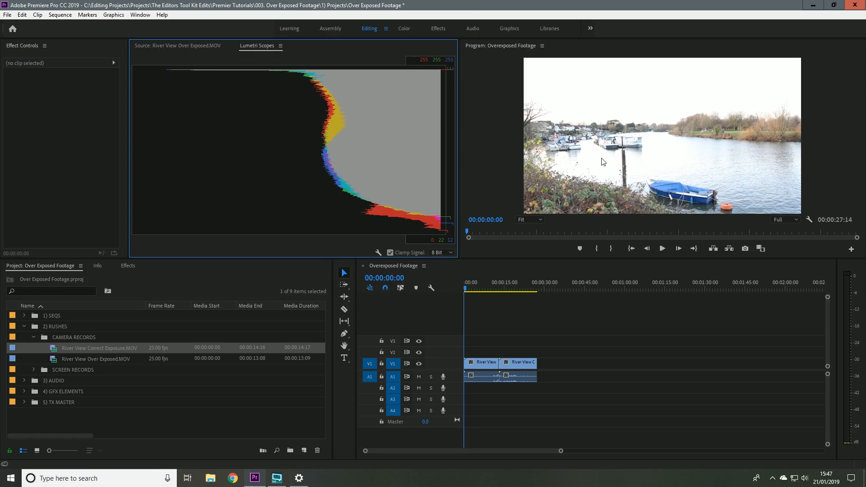
{"action": "left_click", "coordinate": [520, 291]}
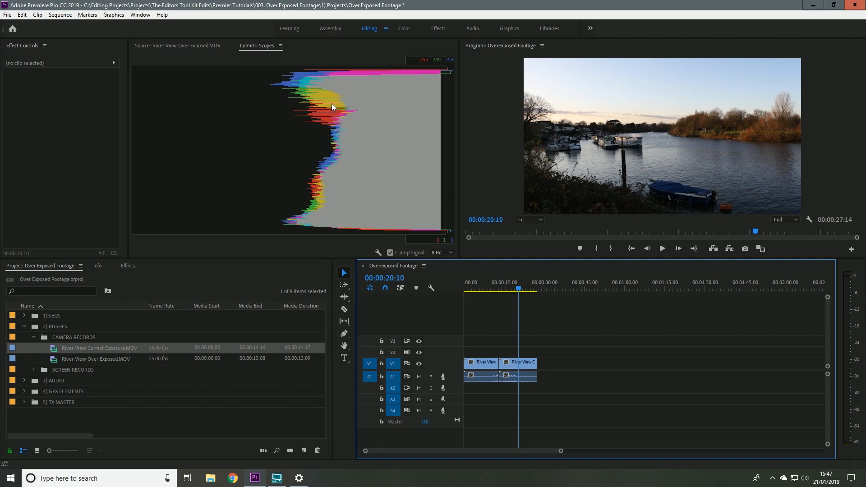
{"action": "mouse_move", "coordinate": [512, 283]}
{"action": "left_mouse_down"}
{"action": "mouse_move", "coordinate": [477, 283]}
{"action": "mouse_move", "coordinate": [517, 283]}
{"action": "left_mouse_up"}
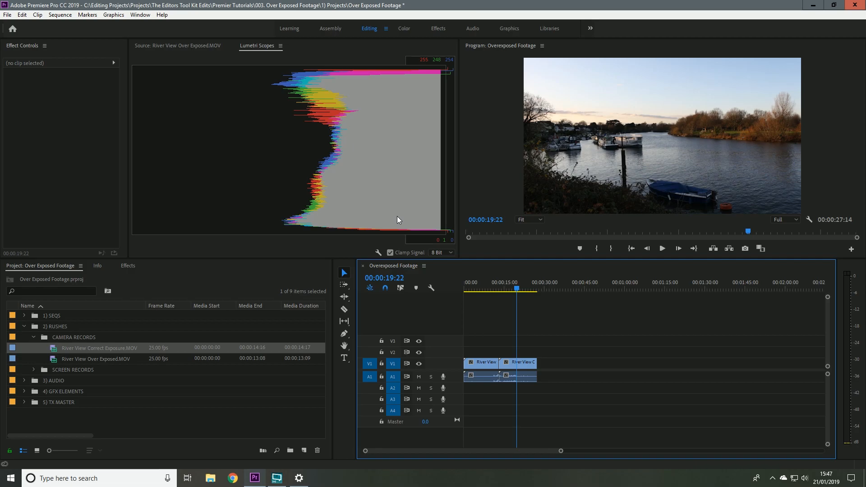
Show the Lumetri Color controls and park the playhead on the overexposed clip at 00:00:07:02.
{"action": "left_click", "coordinate": [140, 15]}
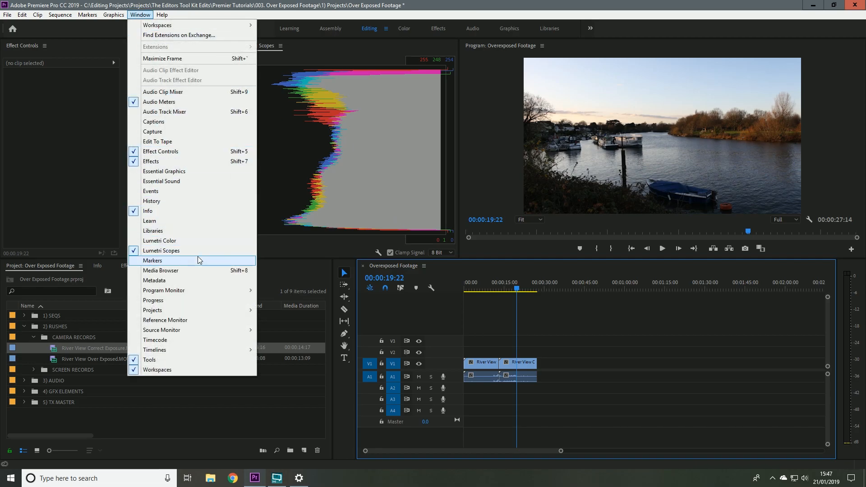
{"action": "left_click", "coordinate": [204, 244]}
{"action": "left_click", "coordinate": [483, 284]}
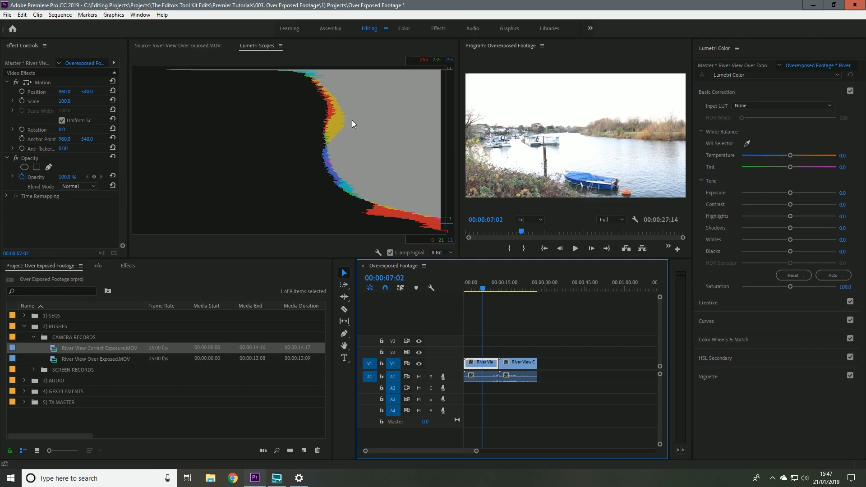
Adjust the overexposed clip's tone to Exposure -0.2, Contrast -16.6, Highlights -18.5, Shadows -33.6, Whites -8.1 and Blacks -10.0.
{"action": "mouse_move", "coordinate": [789, 193]}
{"action": "left_mouse_down"}
{"action": "mouse_move", "coordinate": [777, 193]}
{"action": "mouse_move", "coordinate": [787, 197]}
{"action": "left_mouse_up"}
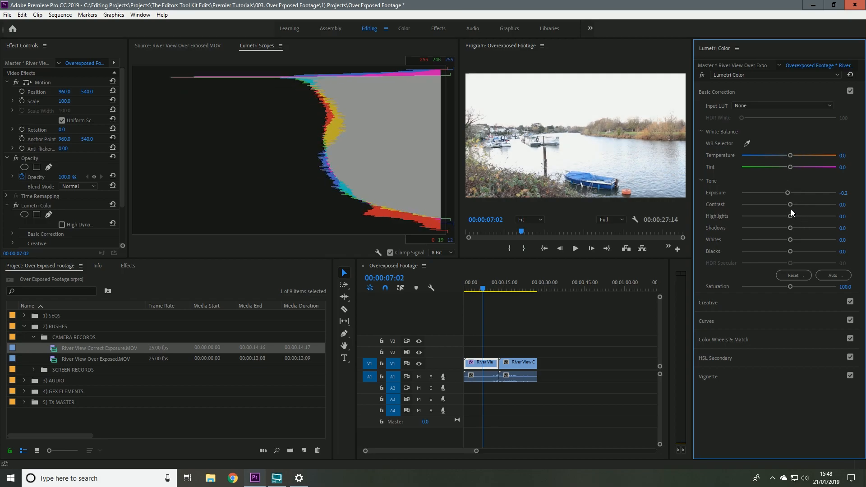
{"action": "mouse_move", "coordinate": [791, 206]}
{"action": "left_mouse_down"}
{"action": "mouse_move", "coordinate": [798, 210]}
{"action": "mouse_move", "coordinate": [761, 210]}
{"action": "mouse_move", "coordinate": [803, 215]}
{"action": "mouse_move", "coordinate": [760, 216]}
{"action": "mouse_move", "coordinate": [782, 217]}
{"action": "left_mouse_up"}
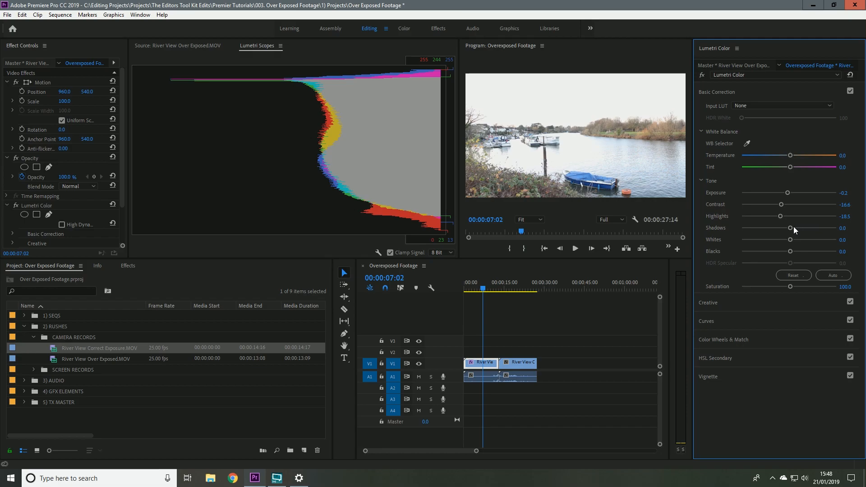
{"action": "left_click_drag", "start_coordinate": [792, 227], "coordinate": [784, 253]}
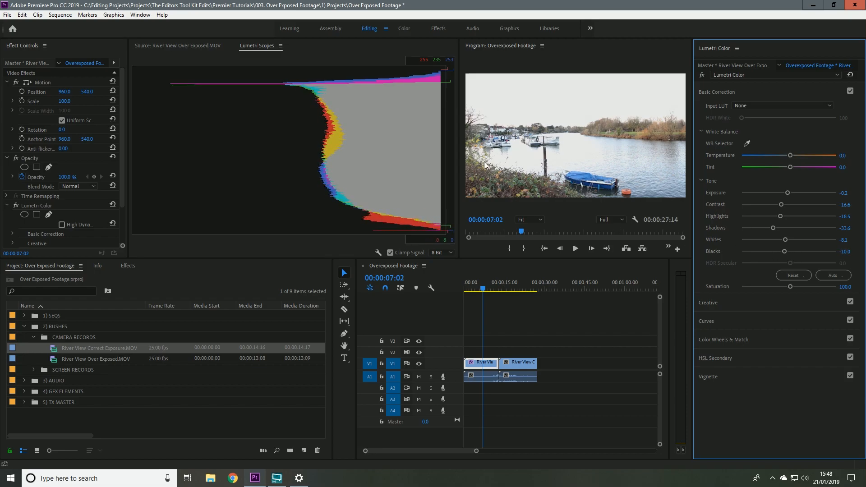
Compare the clip with the Lumetri correction bypassed and active, and enlarge the Program monitor for a closer look.
{"action": "left_click", "coordinate": [701, 75]}
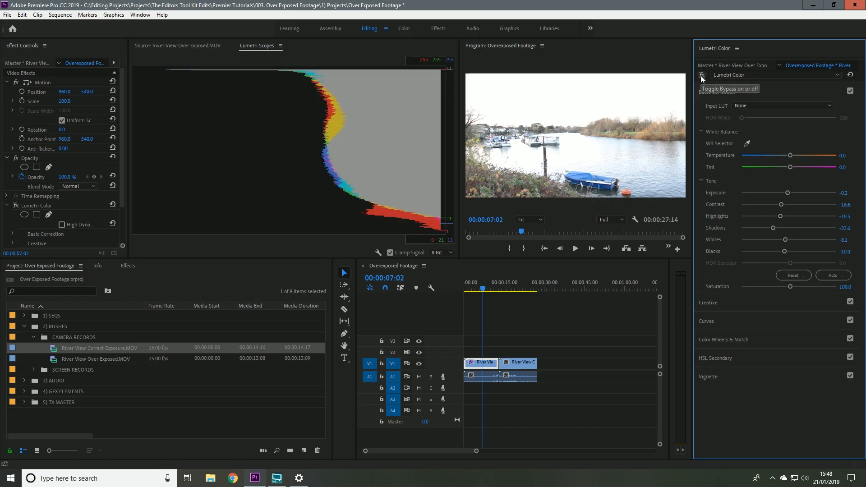
{"action": "left_click", "coordinate": [701, 77]}
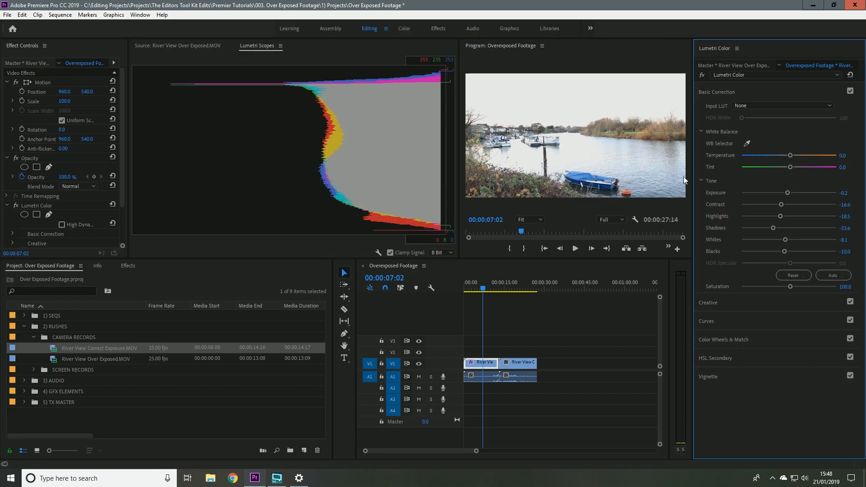
{"action": "left_click_drag", "start_coordinate": [459, 163], "coordinate": [337, 163]}
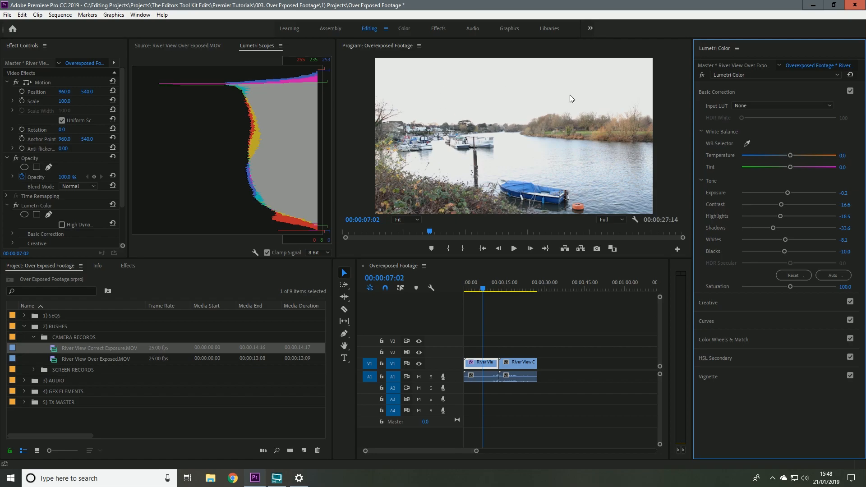
Apply the SL BLEACH HDR creative look to the overexposed clip and reduce its intensity to 36.0.
{"action": "left_click", "coordinate": [720, 306]}
{"action": "left_click", "coordinate": [850, 125]}
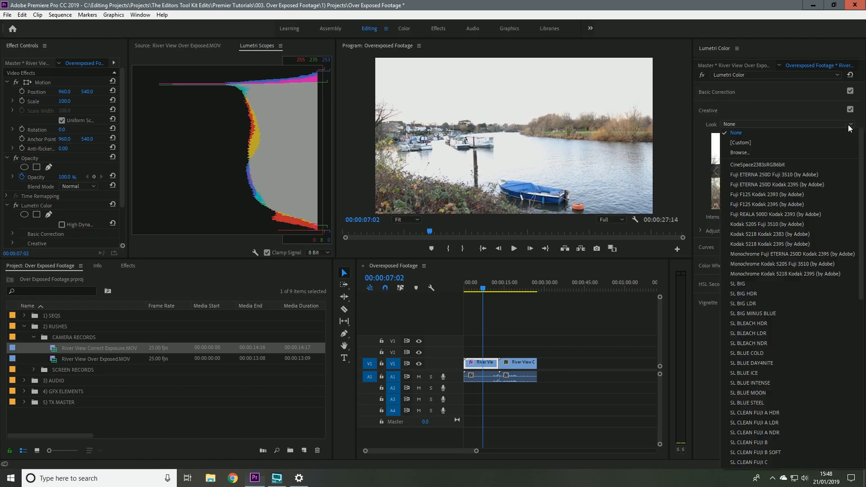
{"action": "left_click", "coordinate": [816, 316]}
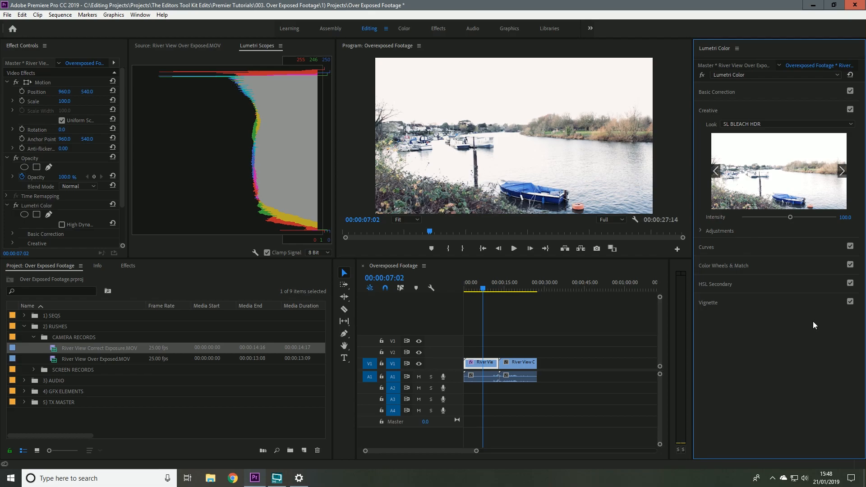
{"action": "left_click_drag", "start_coordinate": [767, 217], "coordinate": [758, 217]}
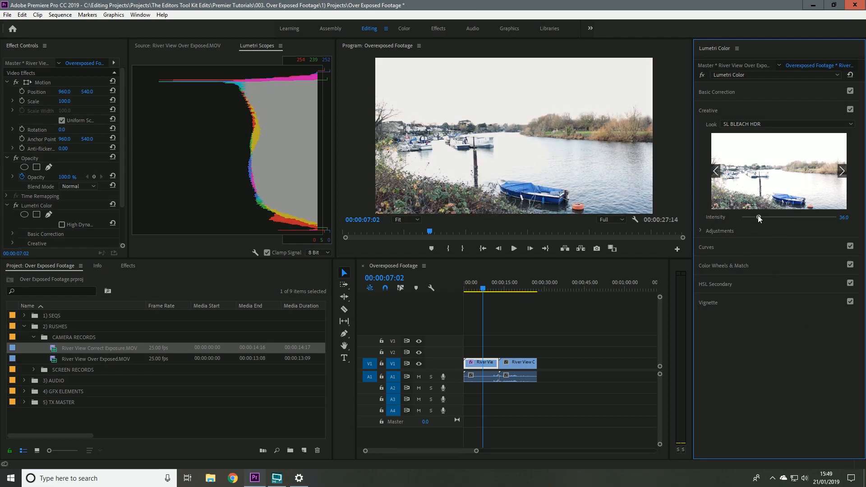
Add a vignette with Amount -0.5, Midpoint 41.7 and Roundness -24.2, and return to the Basic Correction settings.
{"action": "left_click", "coordinate": [750, 300]}
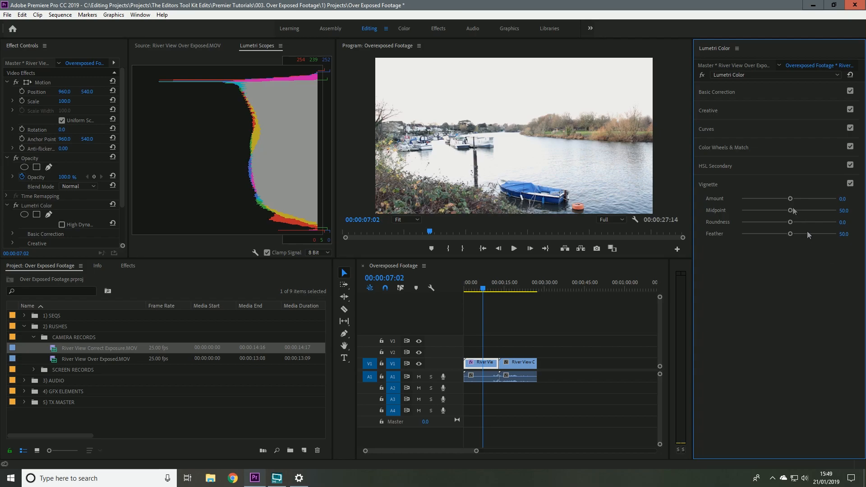
{"action": "left_click_drag", "start_coordinate": [790, 199], "coordinate": [778, 223]}
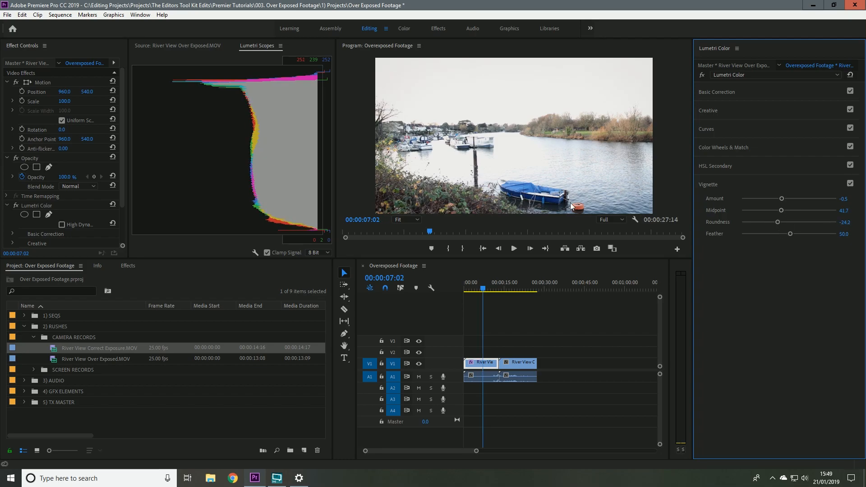
{"action": "left_click", "coordinate": [717, 92]}
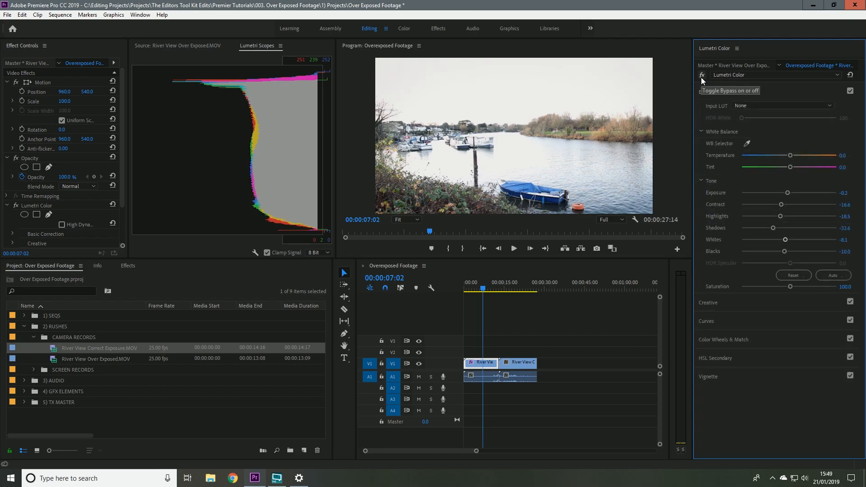